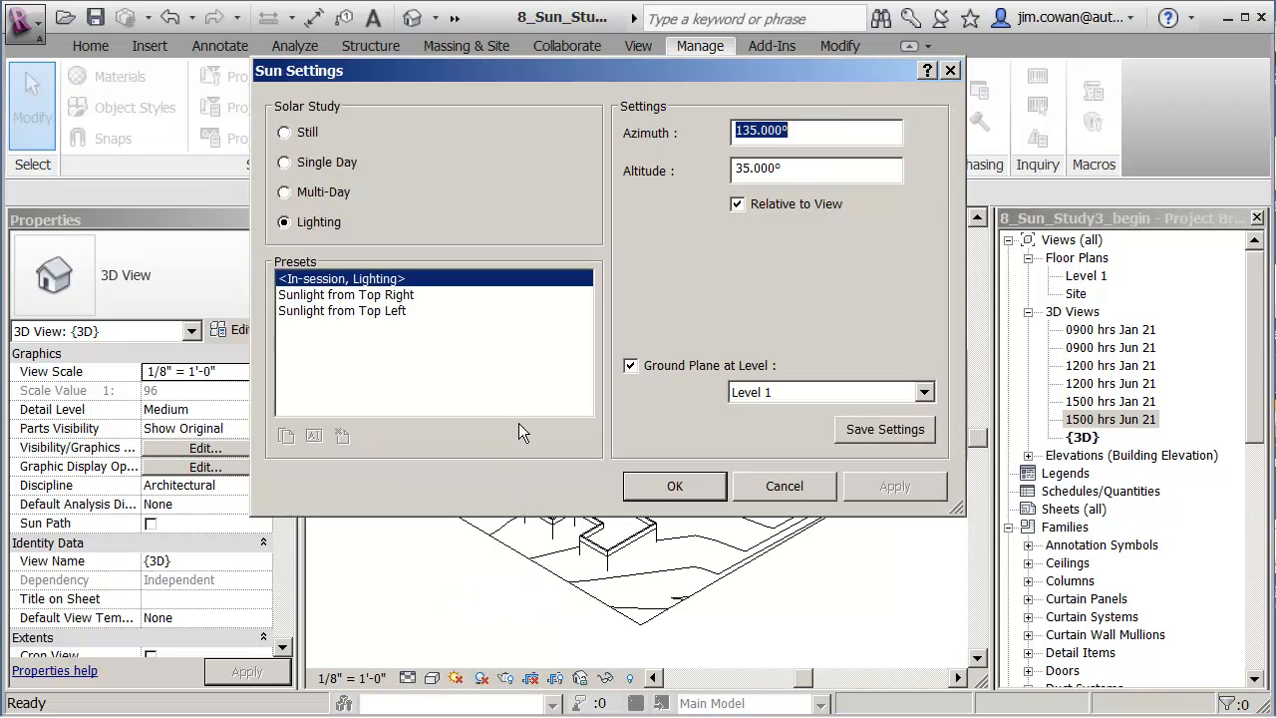
Step: For a single-day solar study, duplicate the Winter Solstice Solar Study preset under the name Winter Solstice St Louis
left_click(285, 163)
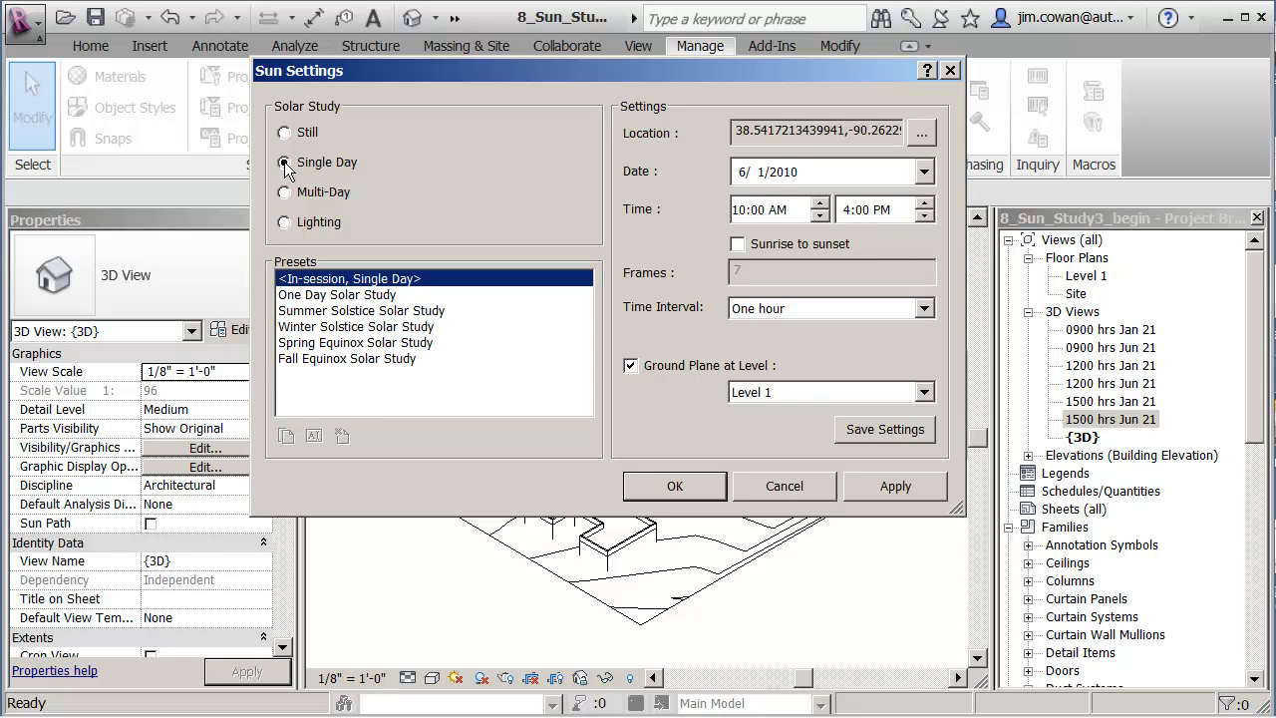
left_click(356, 327)
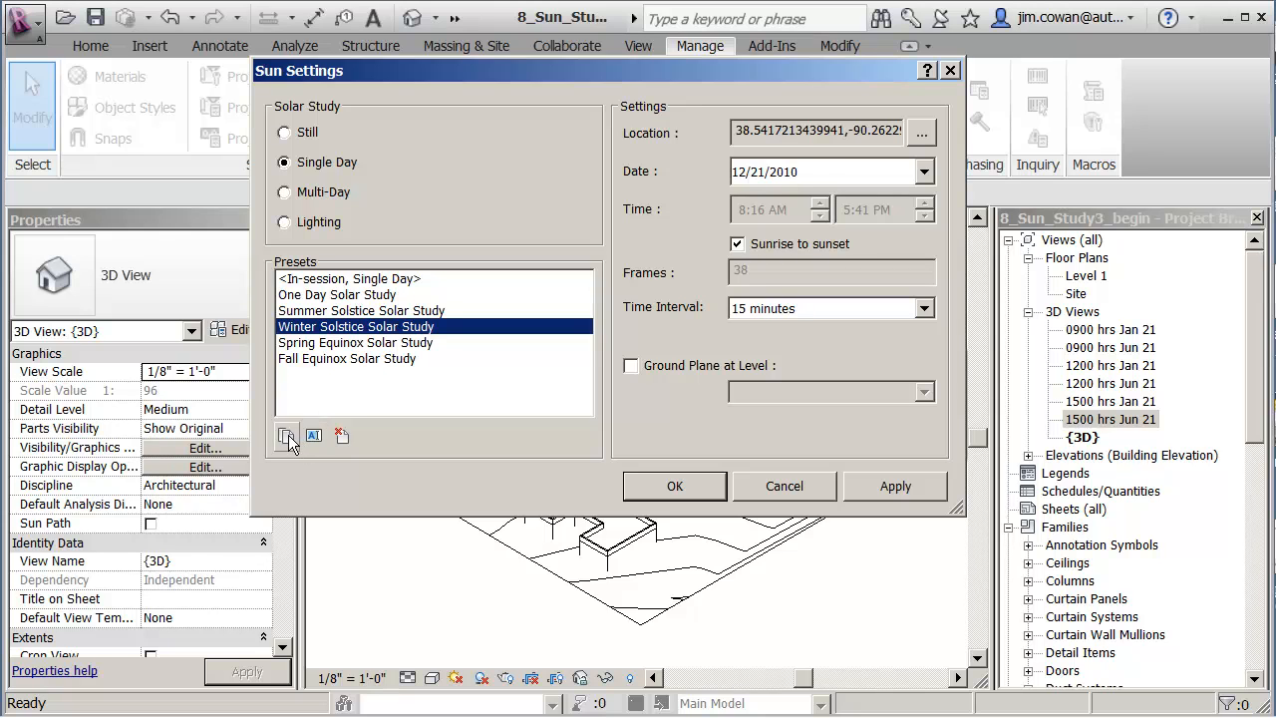
left_click(287, 436)
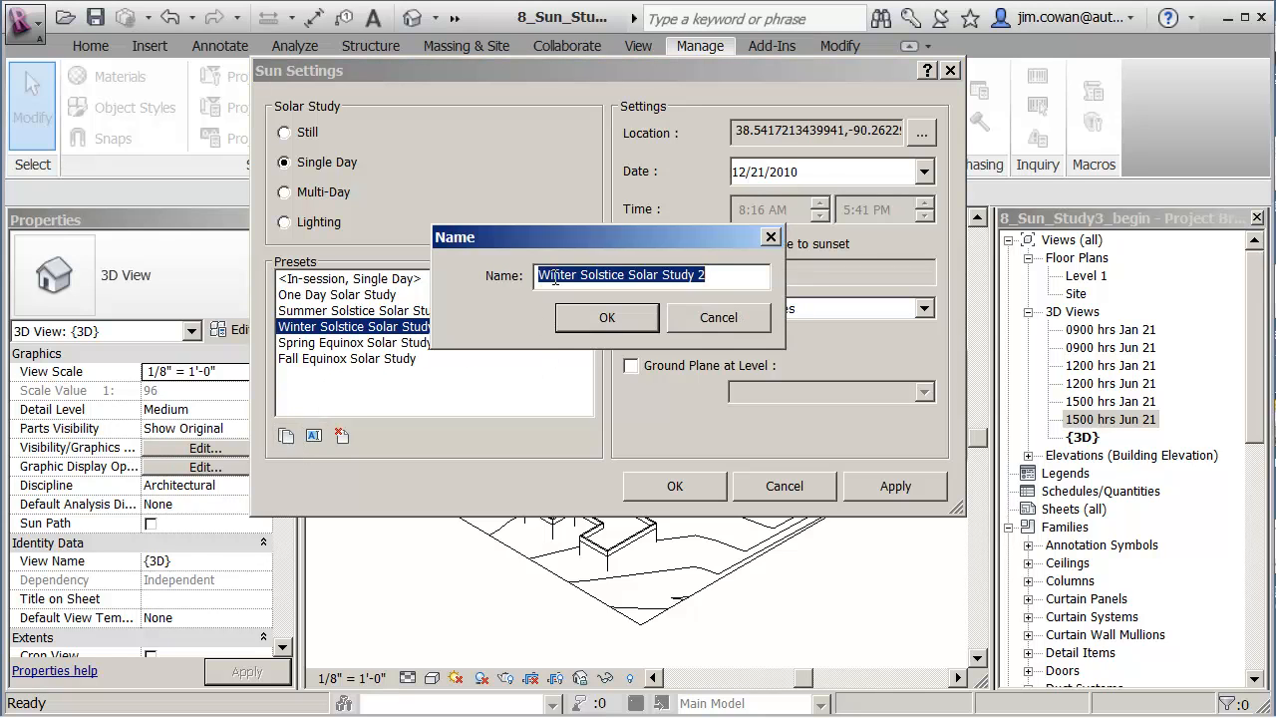
left_click(723, 281)
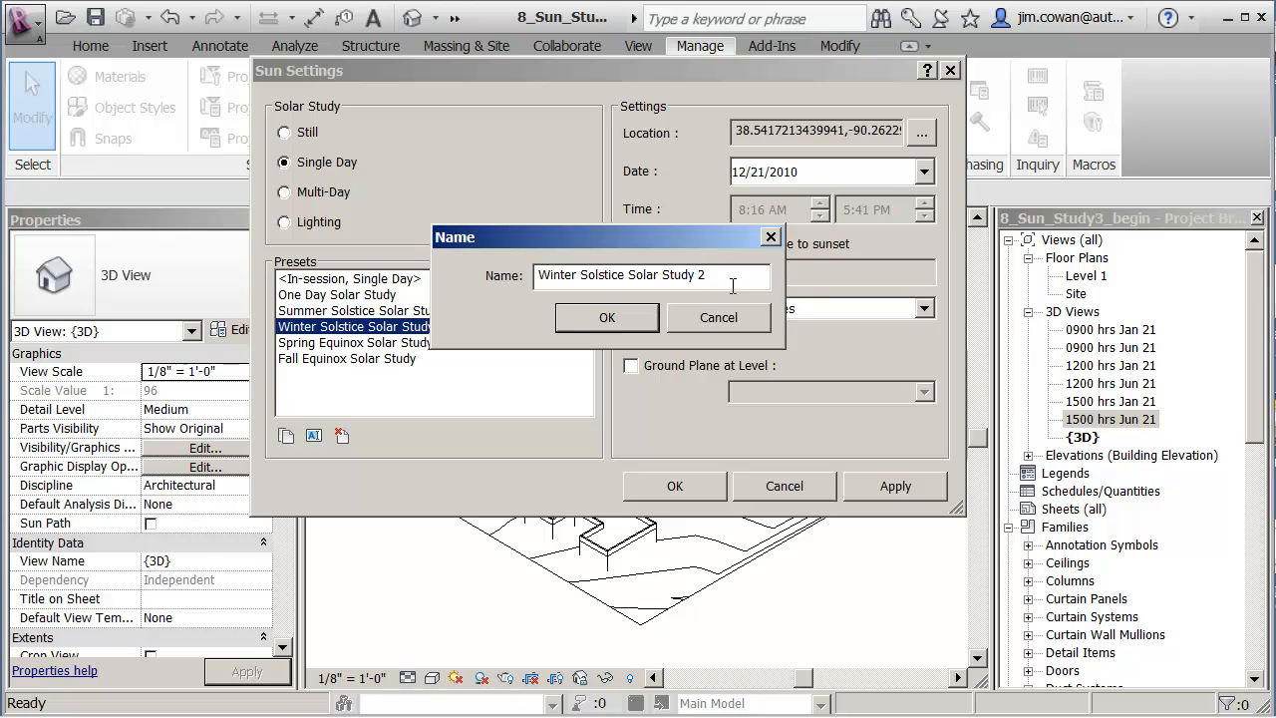
key("BackSpace")
key("BackSpace")
key("BackSpace")
key("BackSpace")
key("BackSpace")
key("BackSpace")
key("BackSpace")
key("BackSpace")
key("BackSpace")
key("BackSpace")
key("BackSpace")
key("BackSpace")
type("t Louis")
left_click(606, 319)
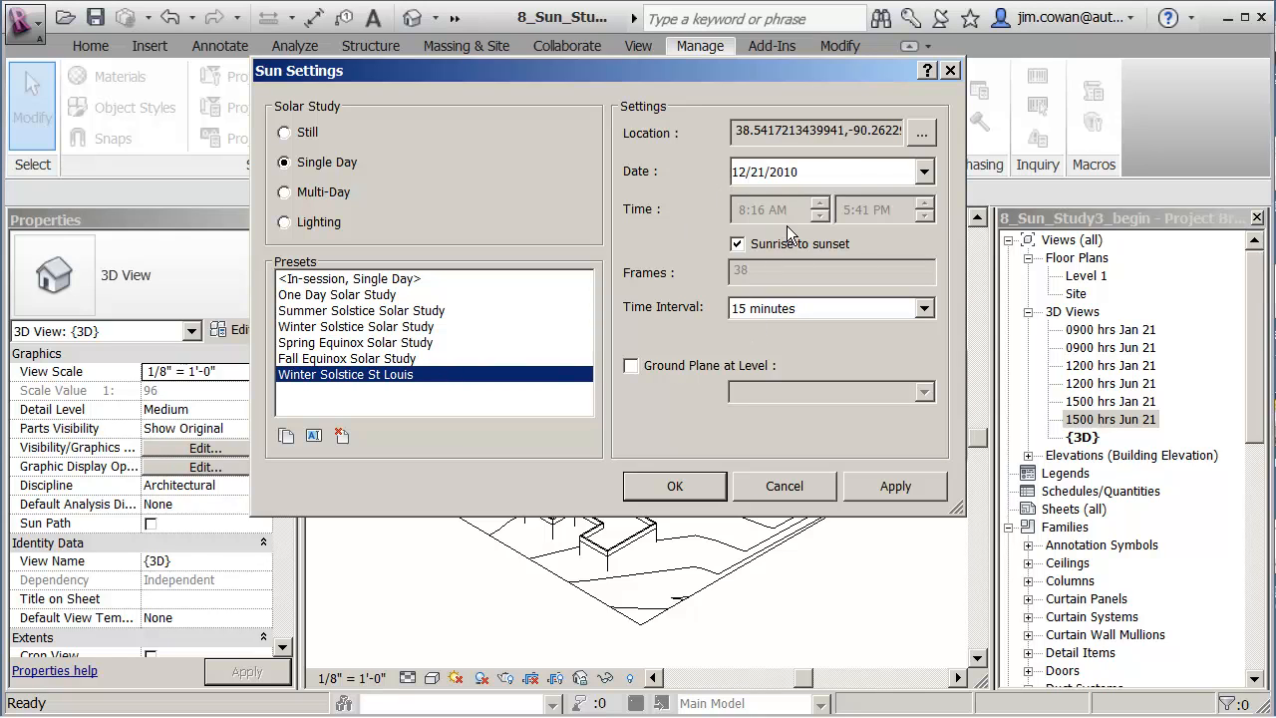
Step: Disable the sunrise-to-sunset option for the St Louis preset and set its time range from 9:00 AM to 3:00 PM
left_click(738, 243)
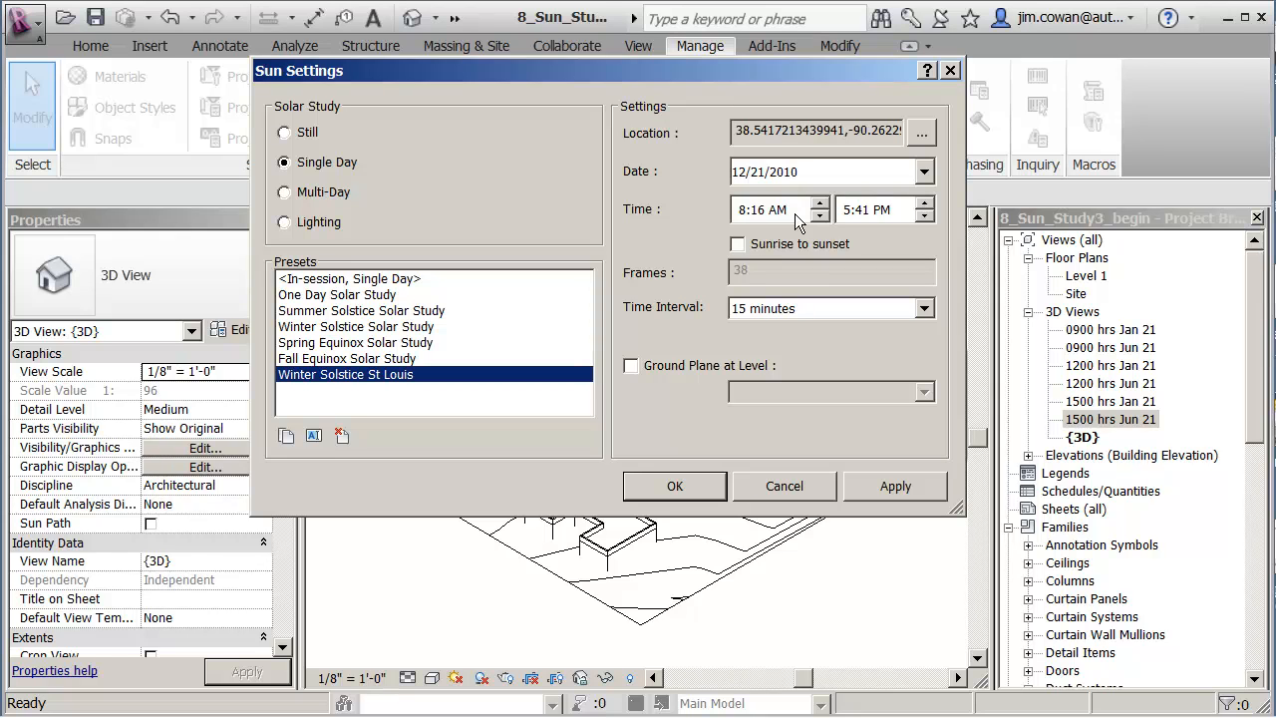
left_click(744, 212)
type("9:00")
left_click(849, 209)
type("3")
left_click(868, 211)
type("00")
Step: Choose a 15-minute time interval for the St Louis study, apply the sun settings and close them
left_click(924, 310)
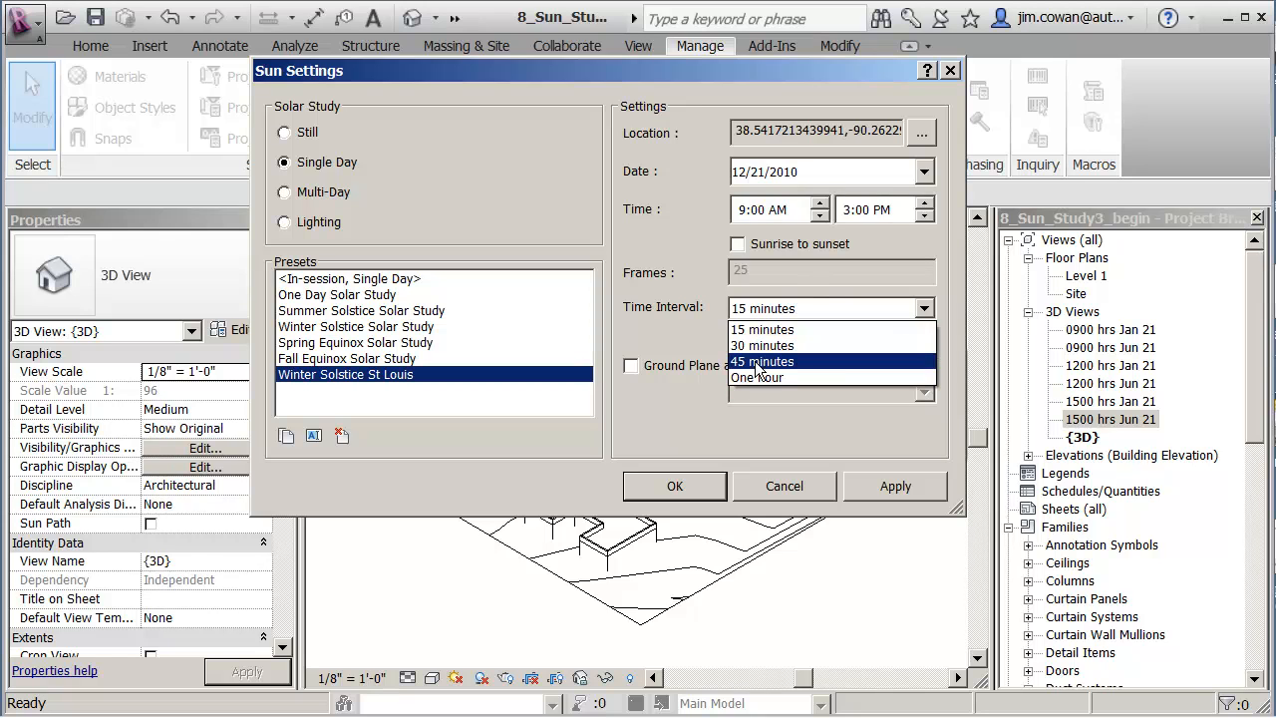
left_click(755, 333)
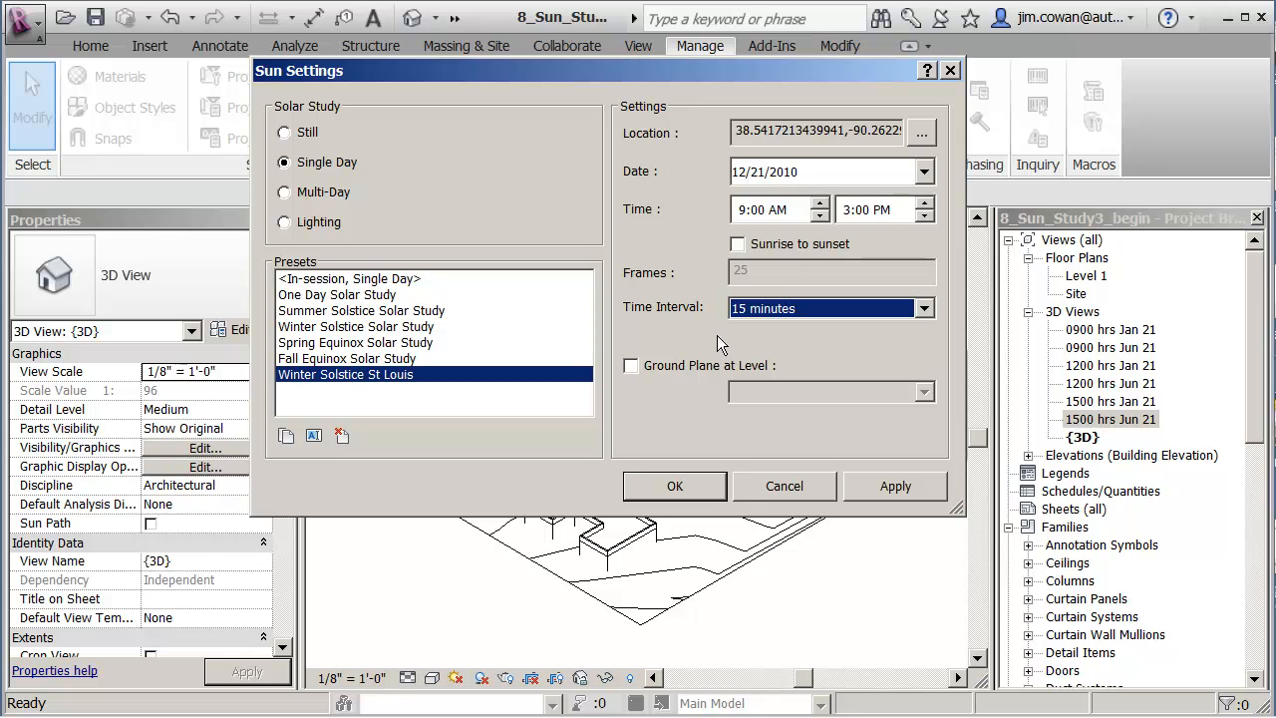
left_click(896, 485)
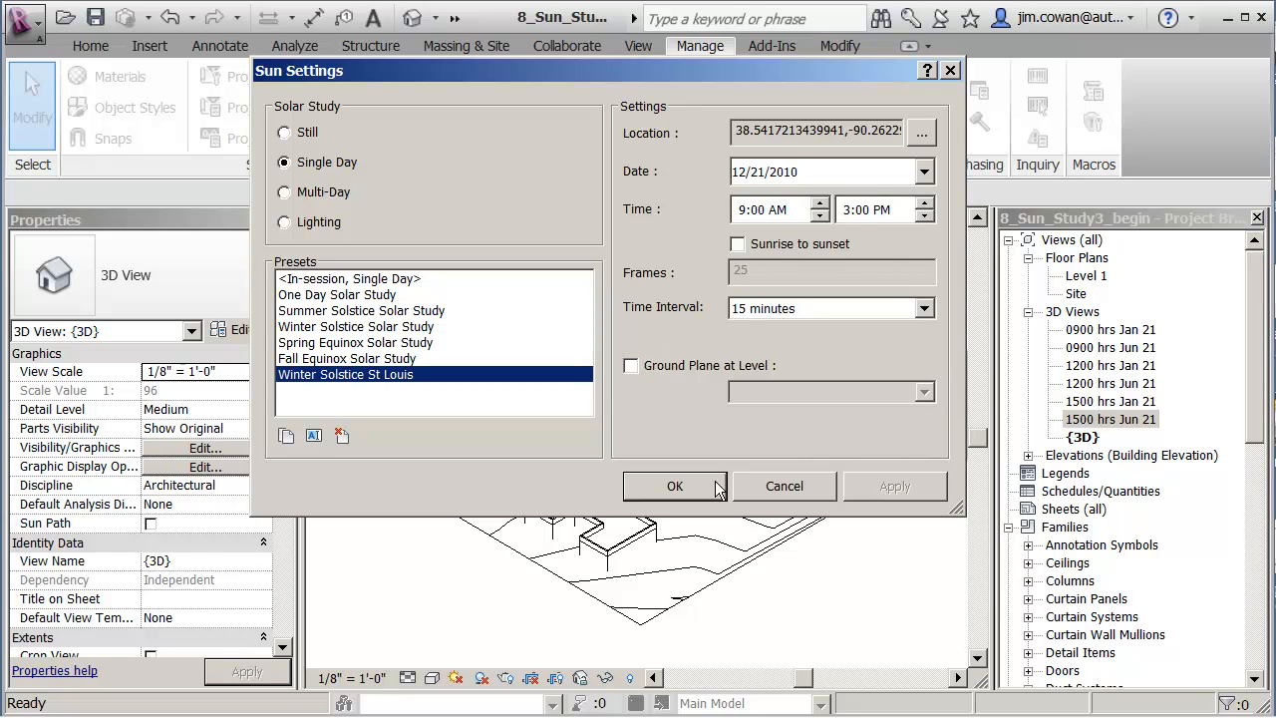
left_click(675, 488)
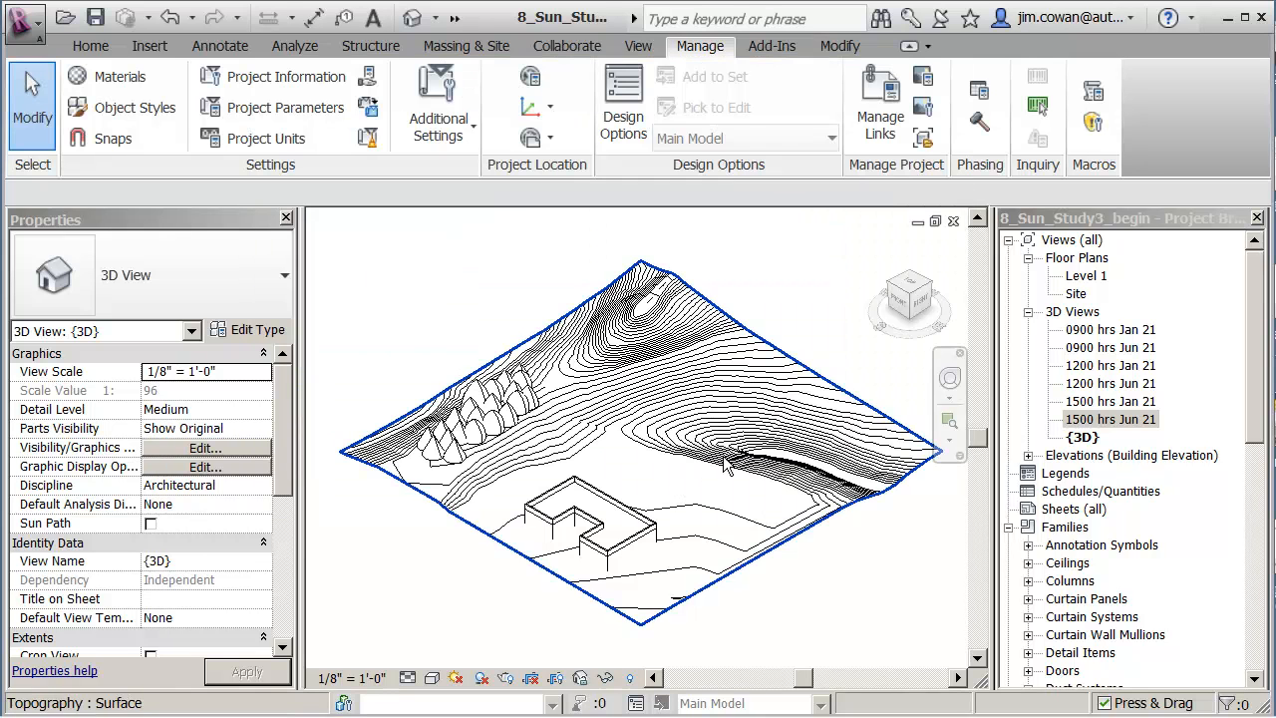
Step: Rename the {3D} view as animated
left_click(1080, 438)
right_click(1079, 440)
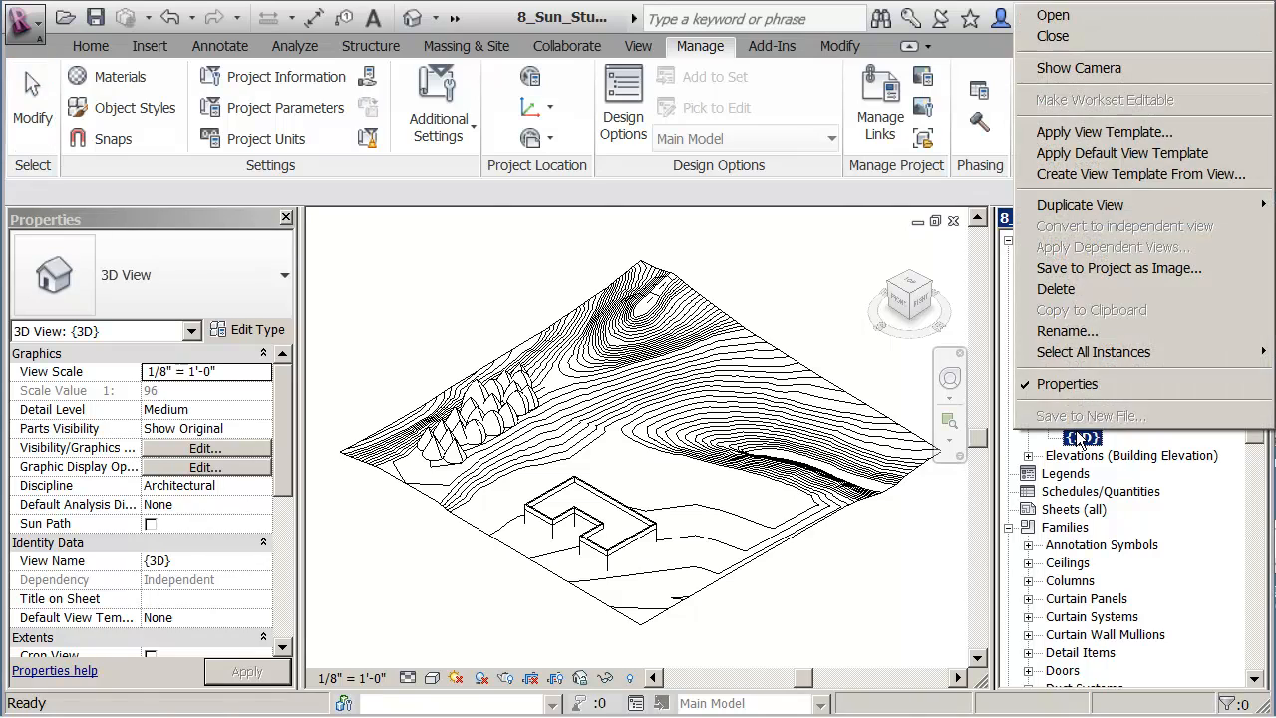
left_click(1069, 339)
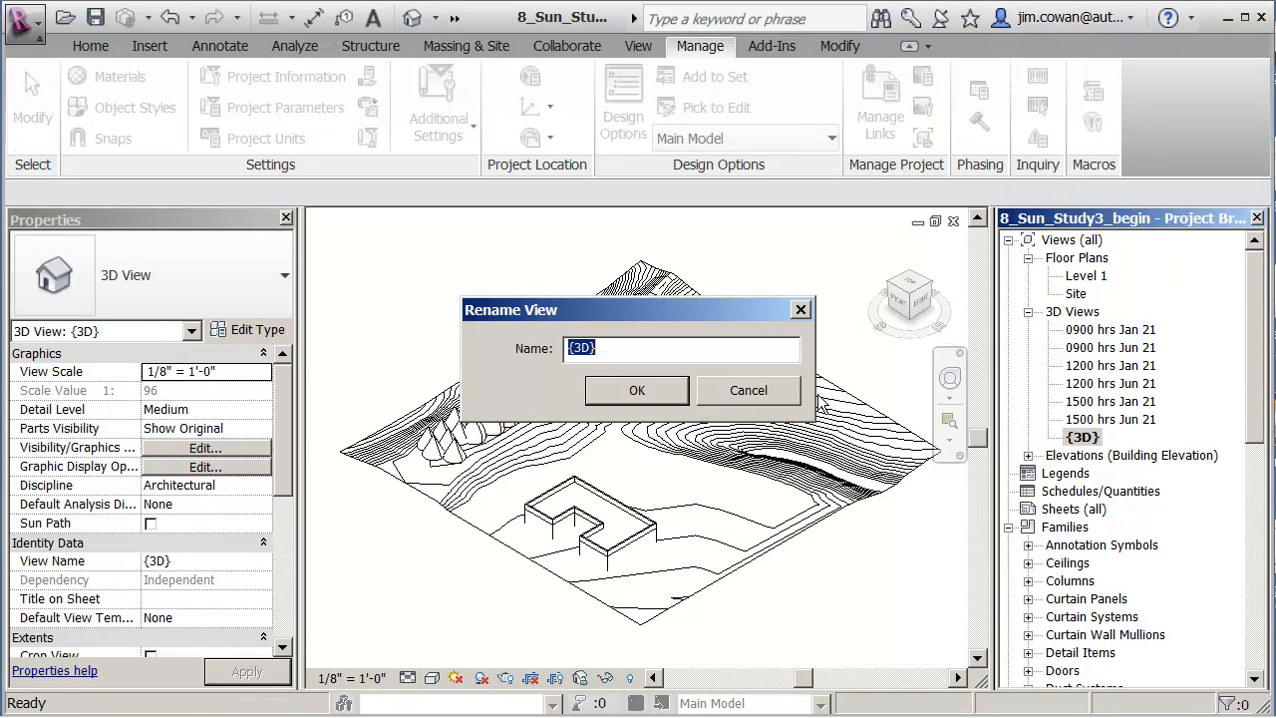
type("animated")
left_click(642, 394)
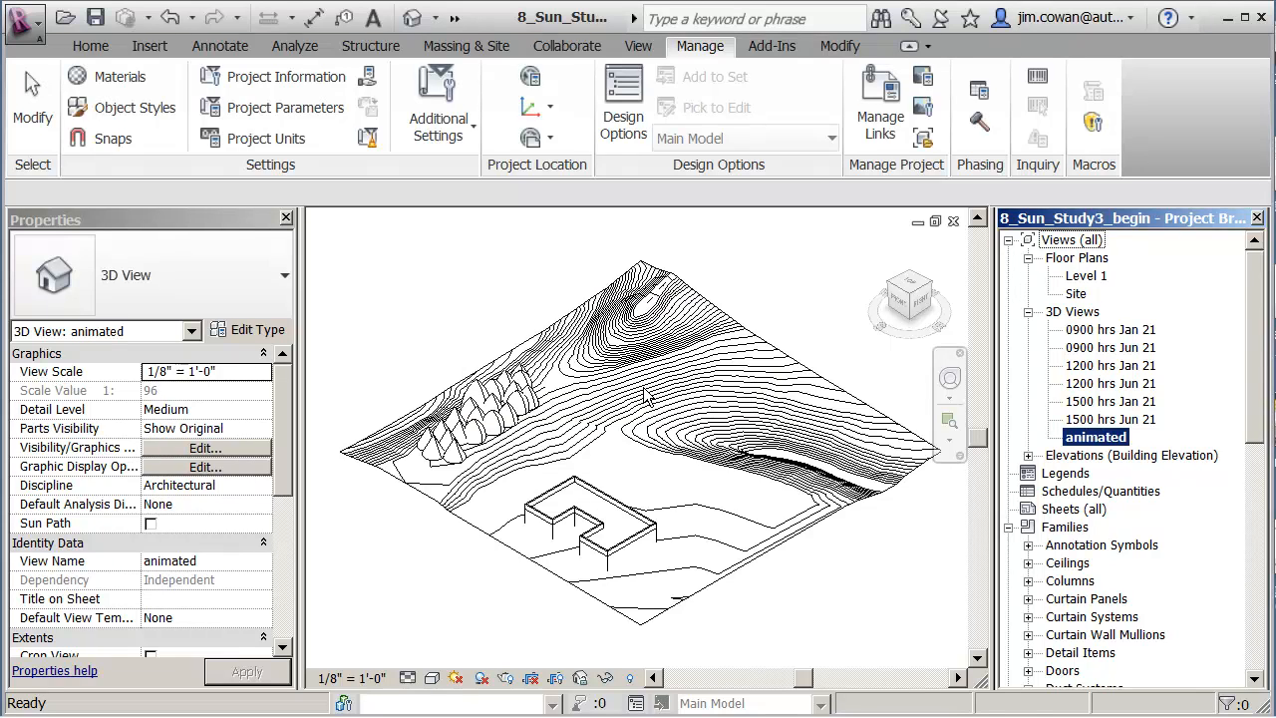
Step: Turn on shadows in the animated view and start the solar study preview
left_click(482, 679)
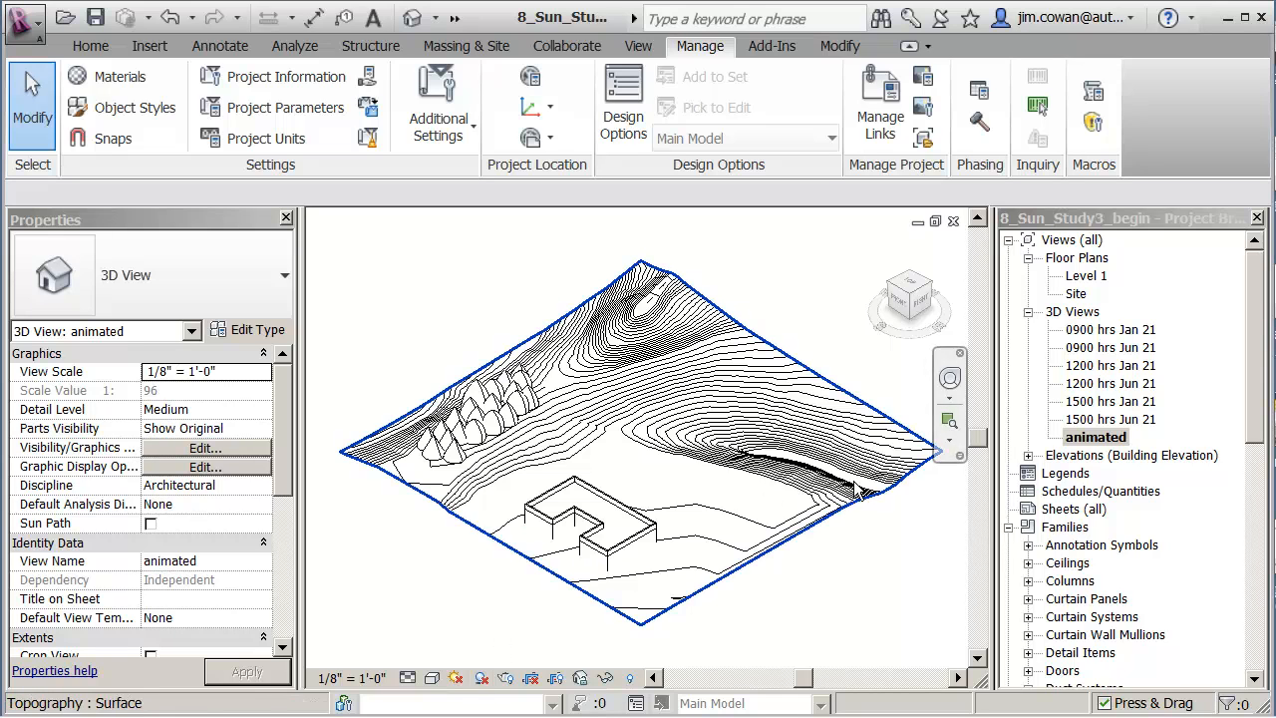
left_click(482, 679)
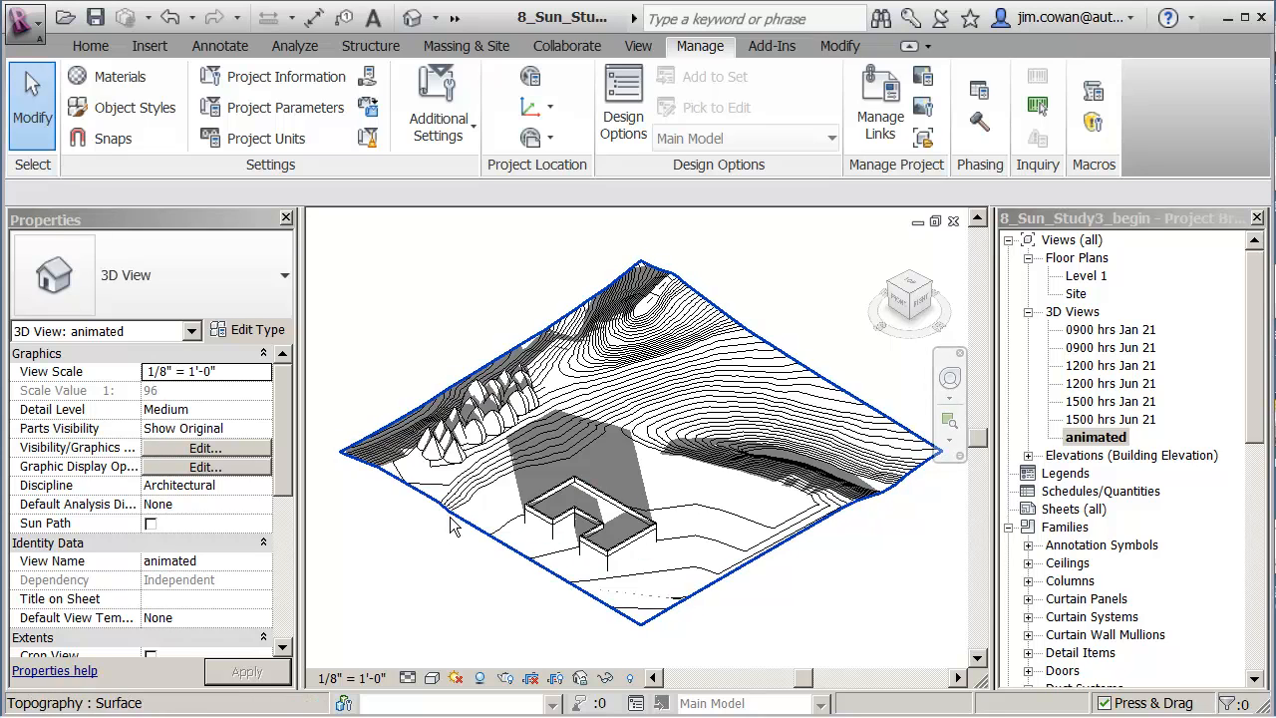
left_click(455, 679)
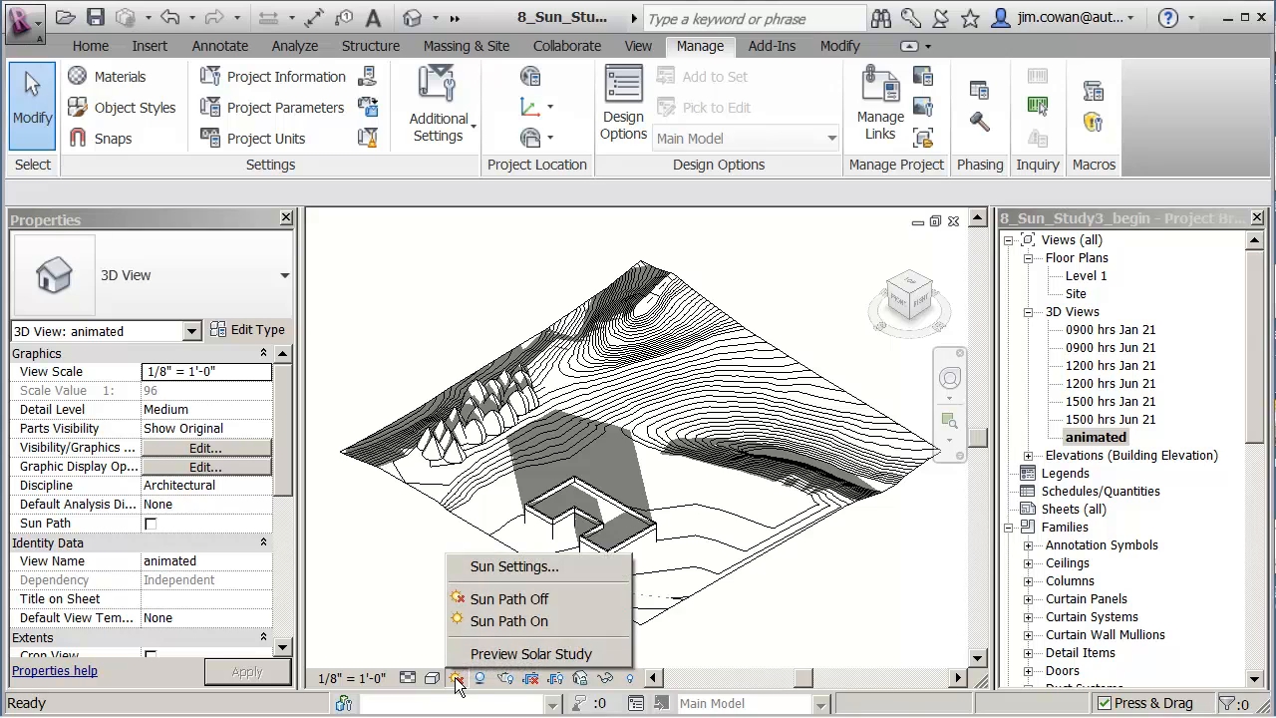
left_click(536, 653)
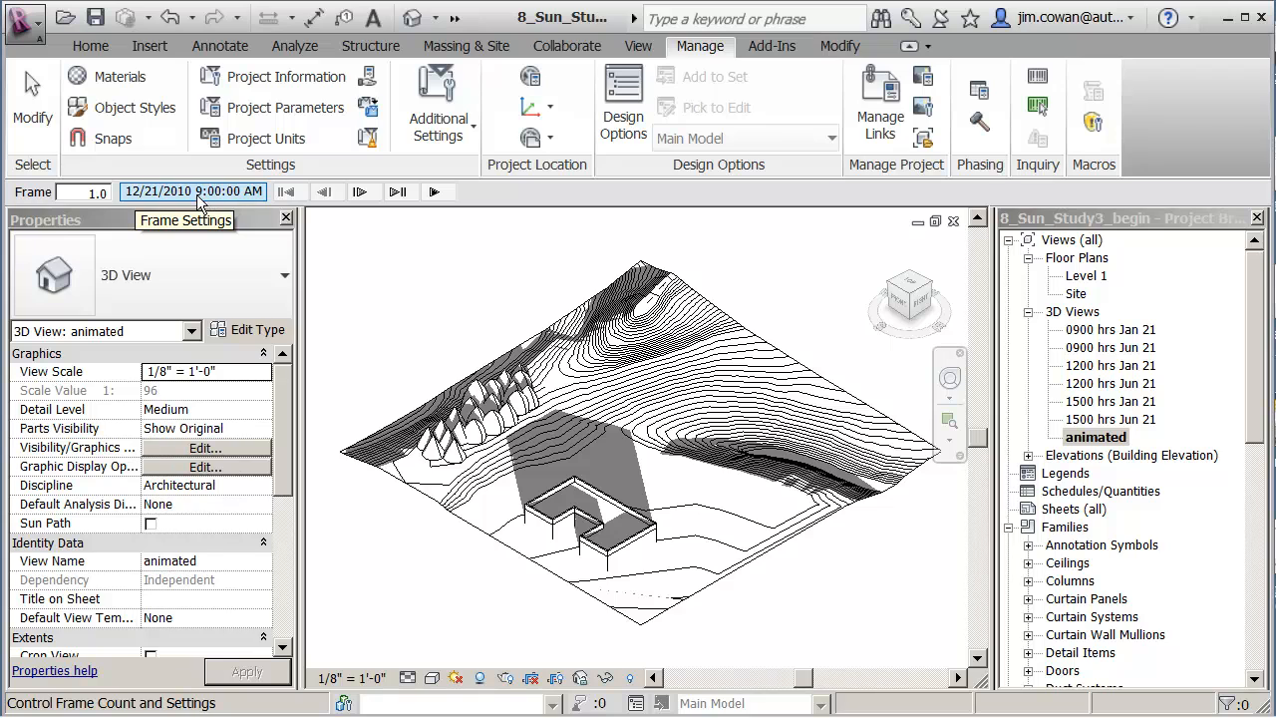
Step: Advance the solar study one frame at a time to frame 17 to examine how the shadows move
left_click(361, 192)
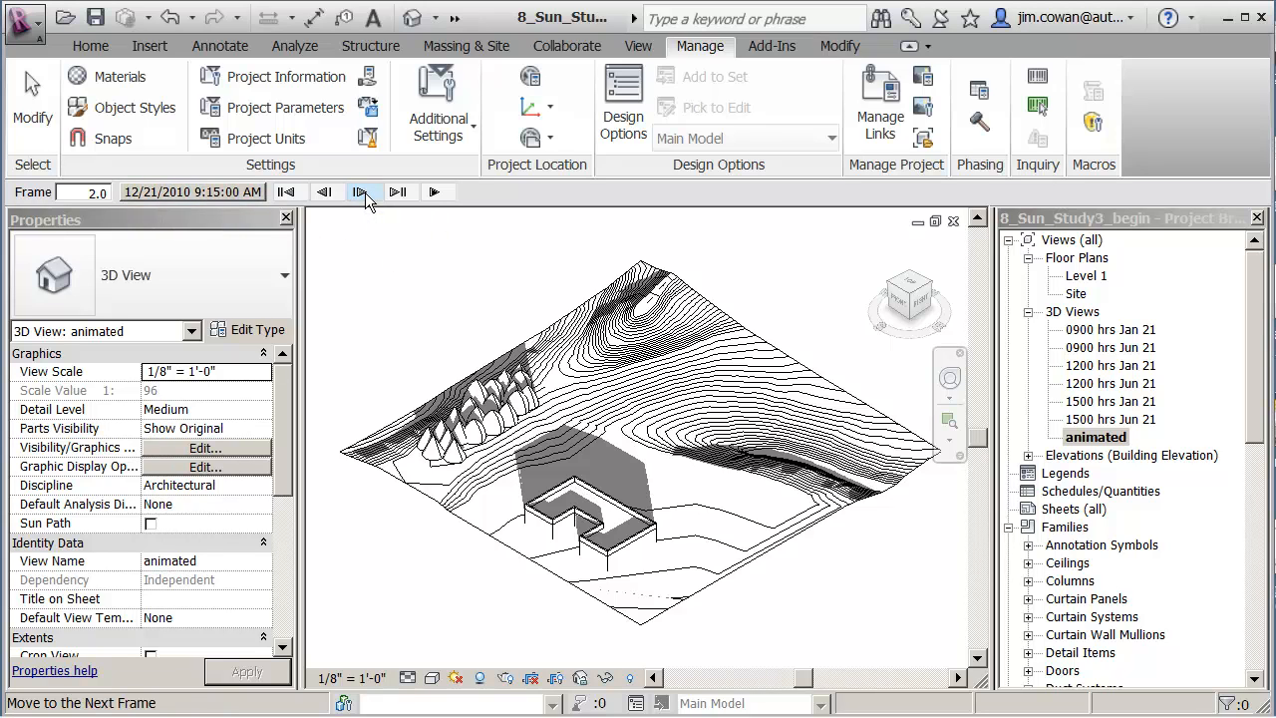
left_click(361, 192)
left_click(361, 193)
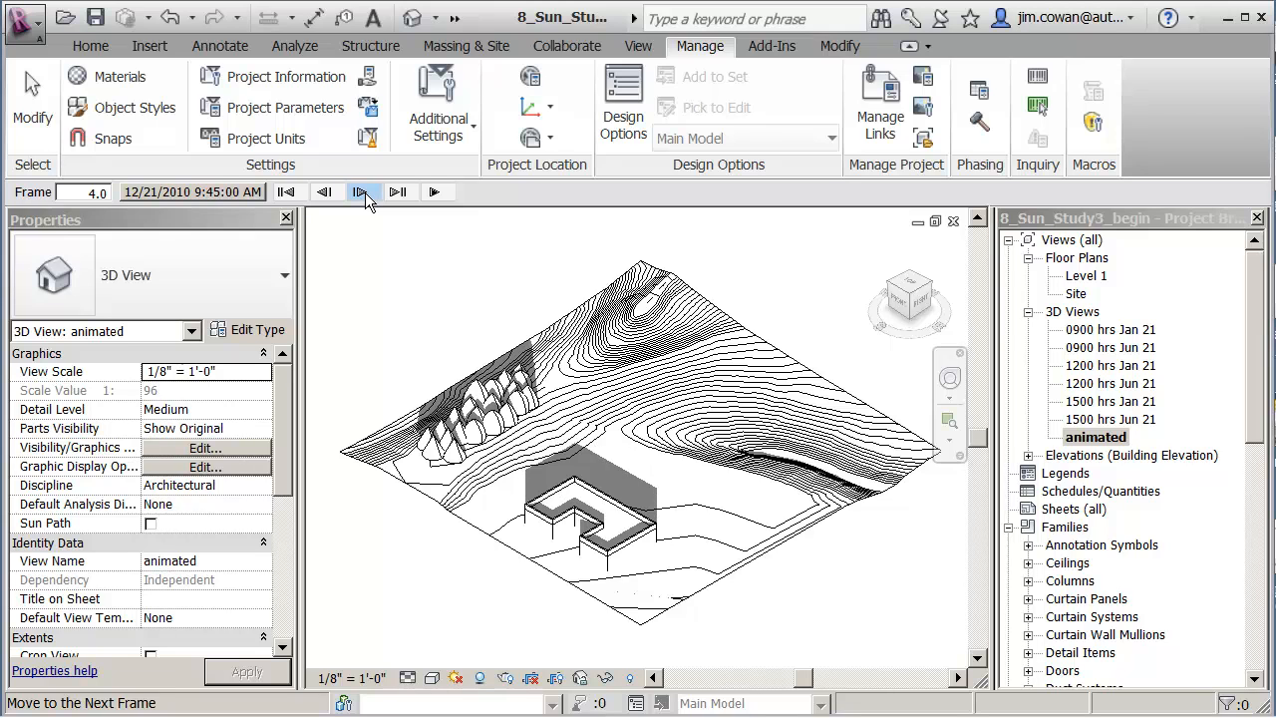
left_click(361, 192)
left_click(365, 193)
left_click(365, 193)
left_click(365, 192)
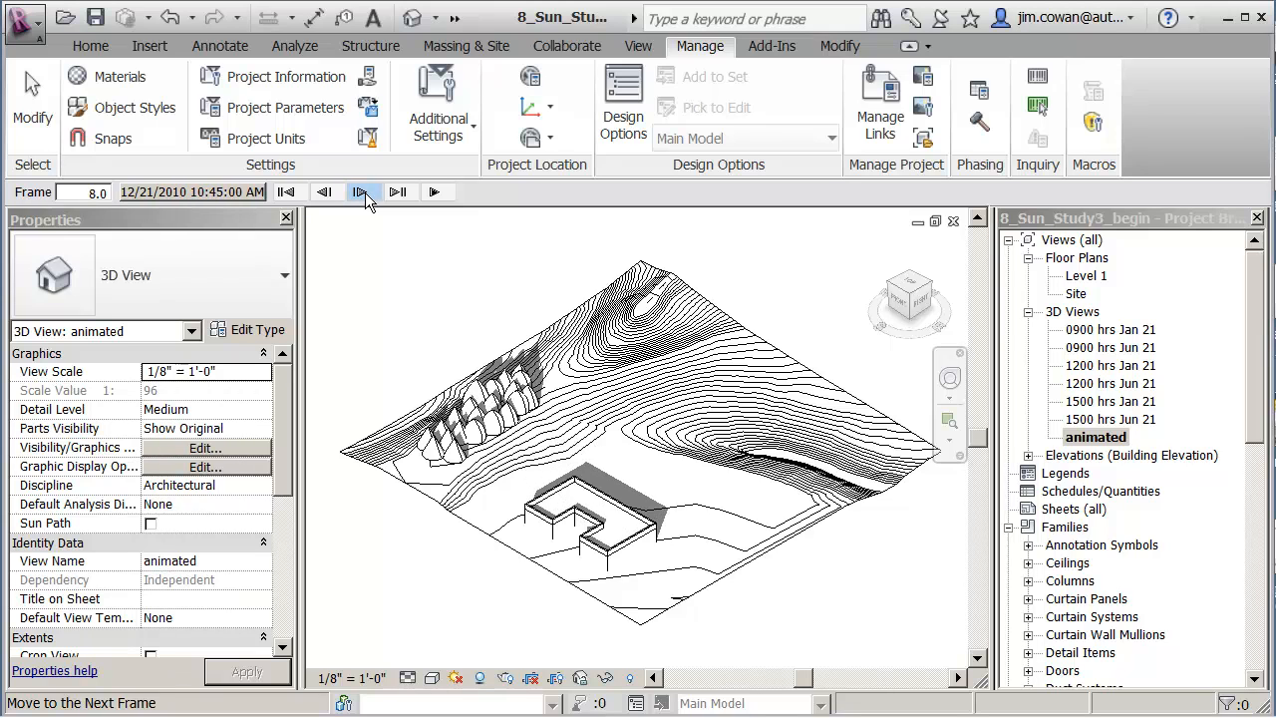
left_click(364, 193)
left_click(361, 193)
left_click(361, 193)
left_click(361, 192)
left_click(360, 193)
left_click(361, 193)
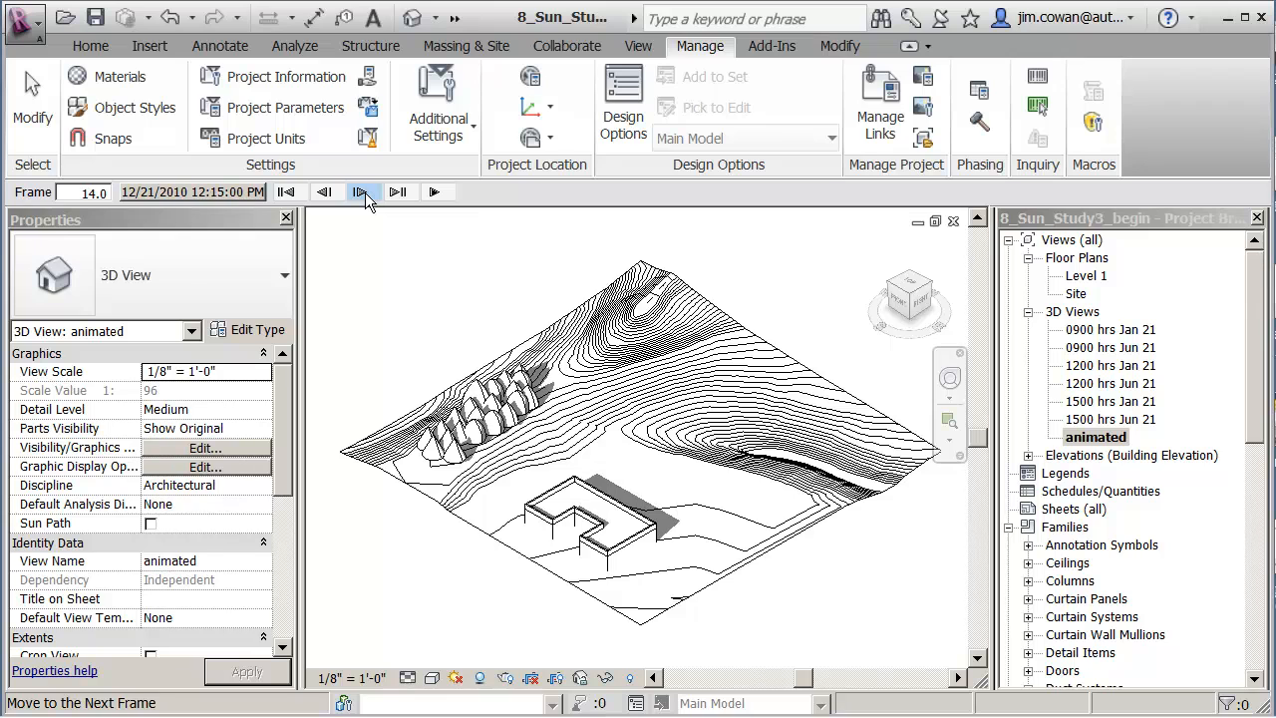
left_click(361, 193)
left_click(360, 193)
left_click(365, 192)
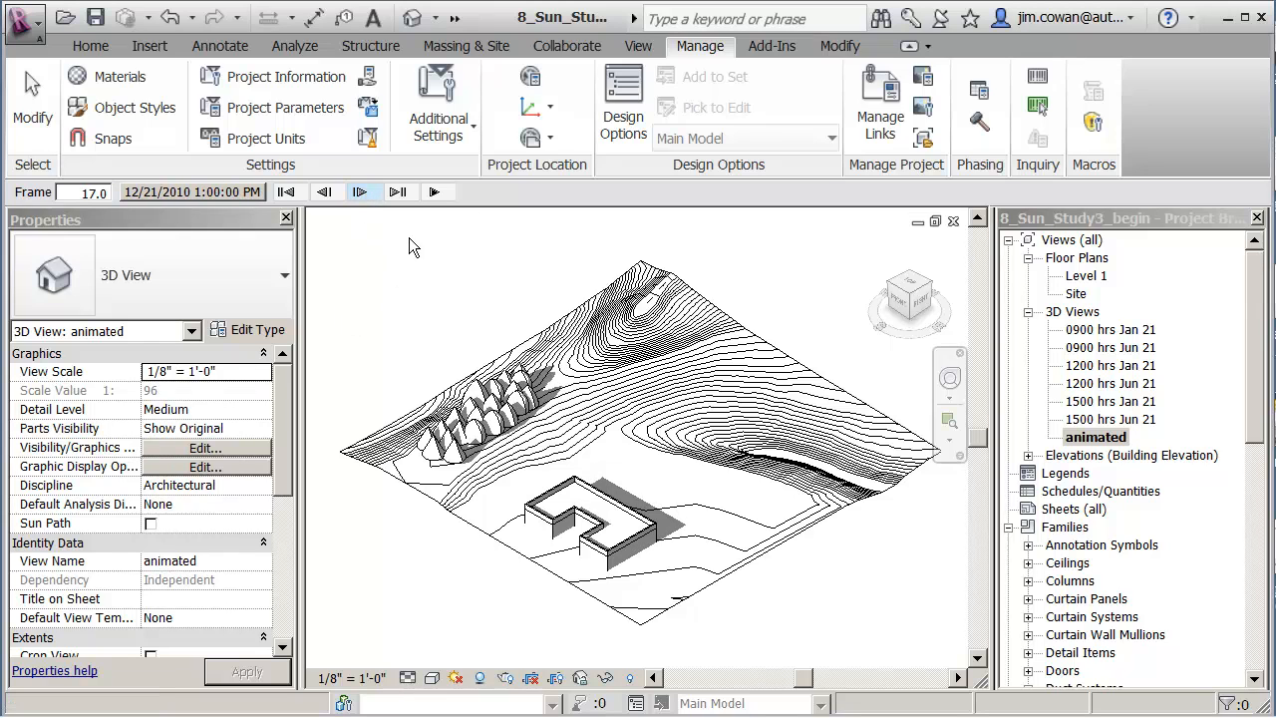
Step: Move the solar study back to frame 7 and play the shadow animation
left_click(286, 192)
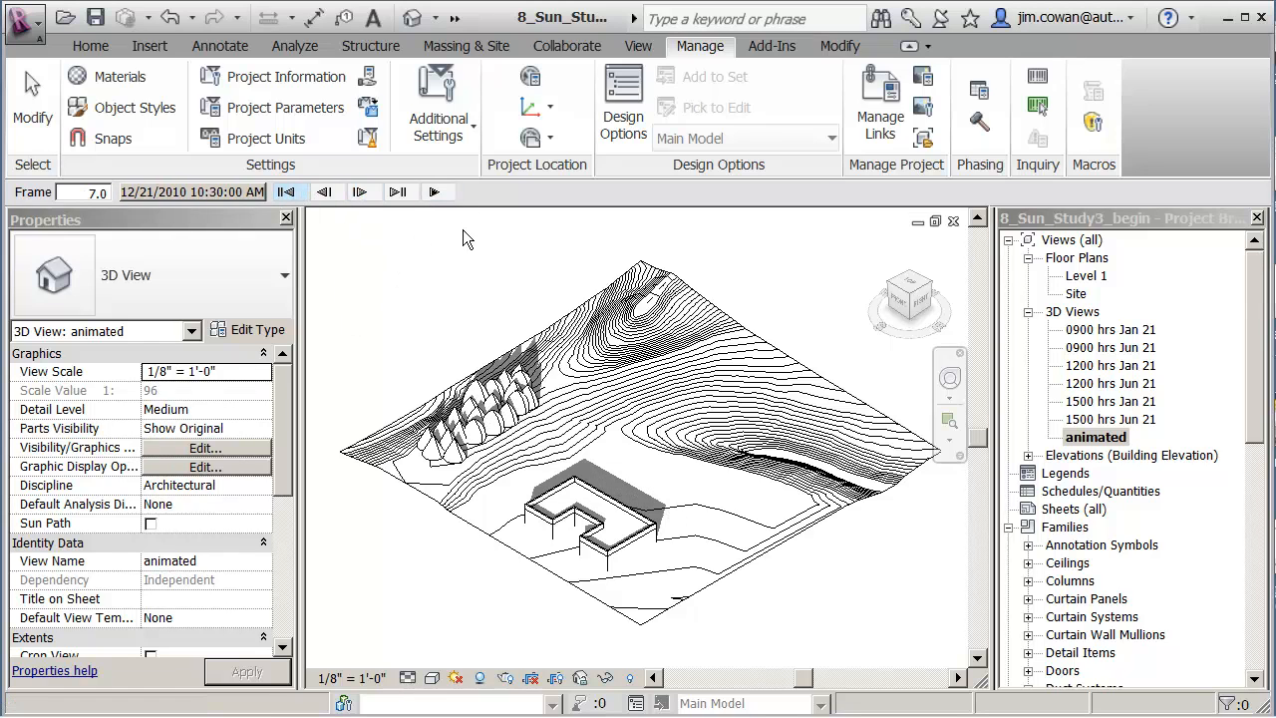
left_click(436, 192)
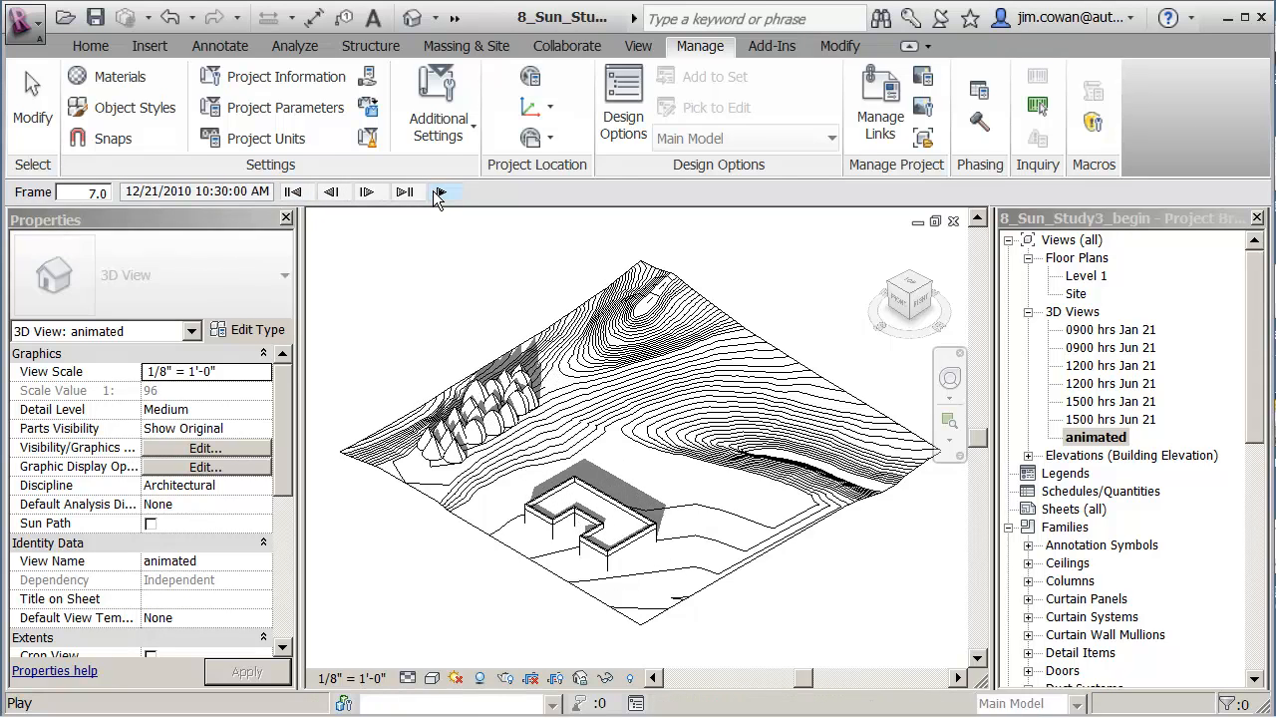
left_click(436, 192)
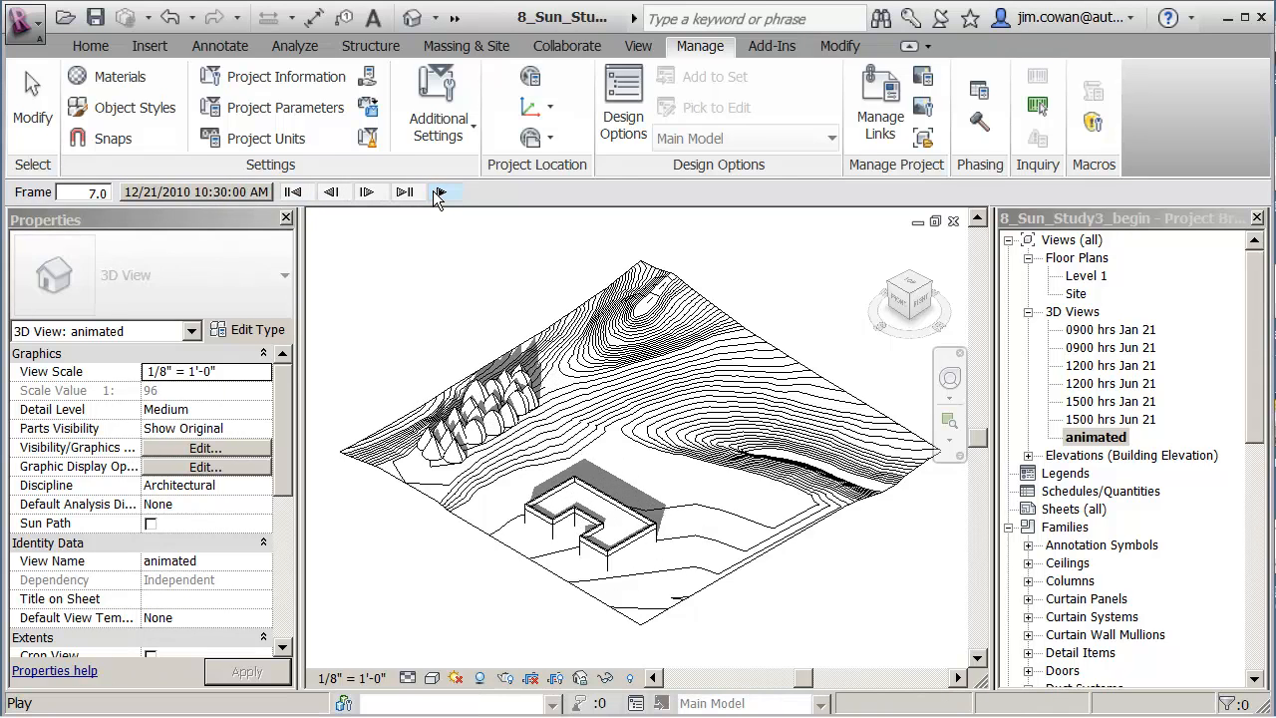
left_click(436, 192)
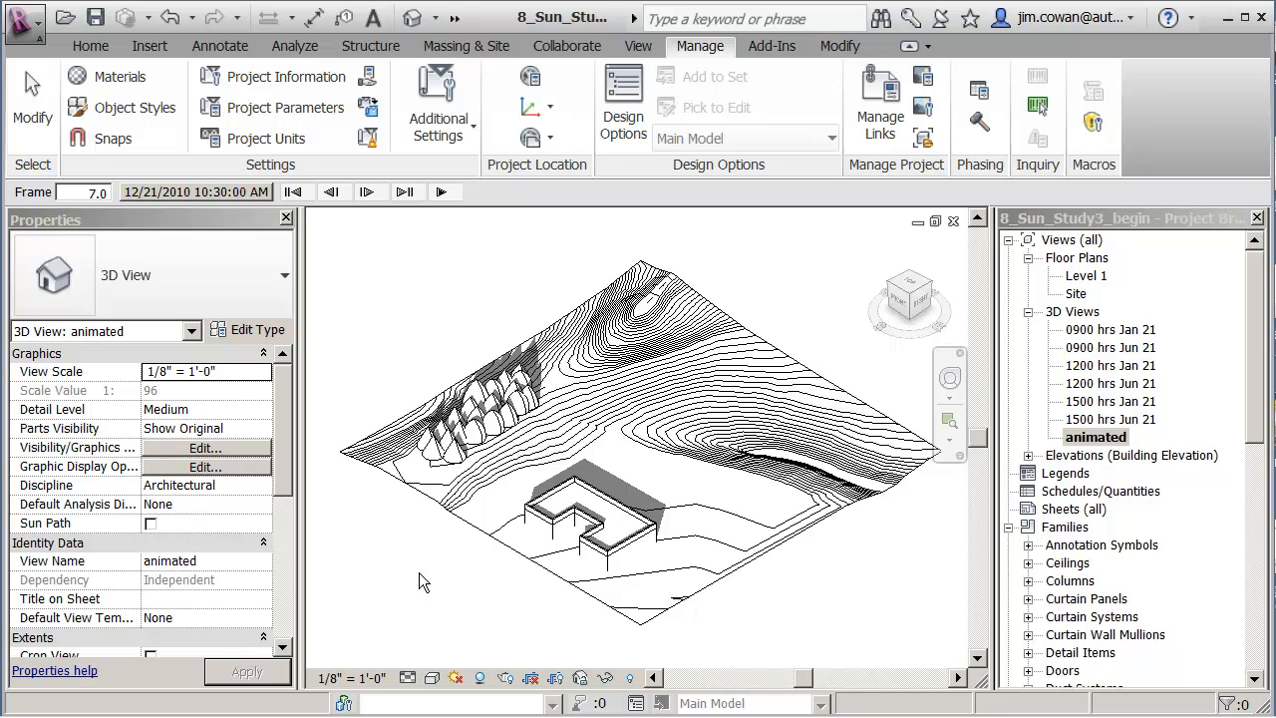
mouse_move(419, 573)
middle_mouse_down("shift")
mouse_move(439, 578)
mouse_move(426, 562)
middle_mouse_up("shift")
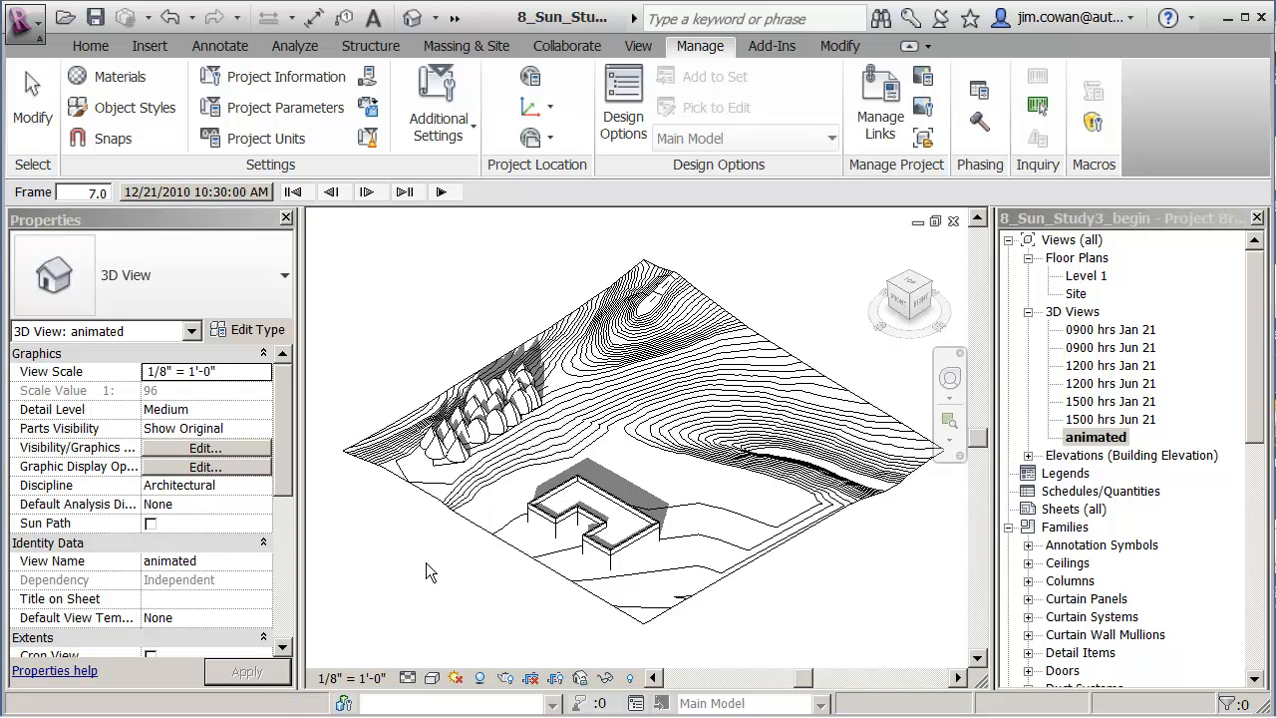